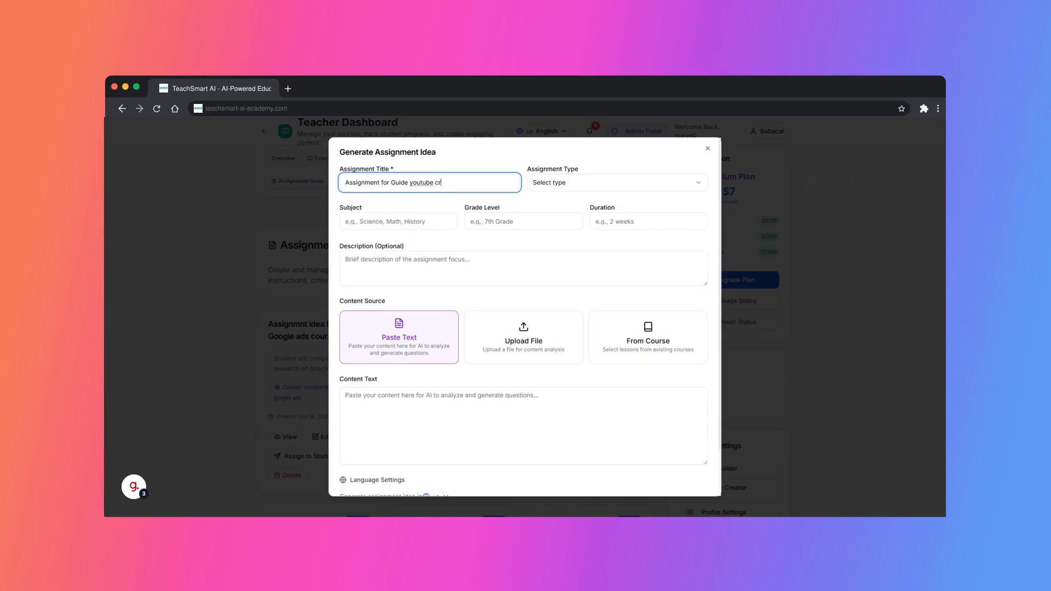
# Enter the YouTube creation channel course title, subject Digital marketing, grade bachelor - year 2, and duration 2 weeks
pyautogui.write('reation channel course')
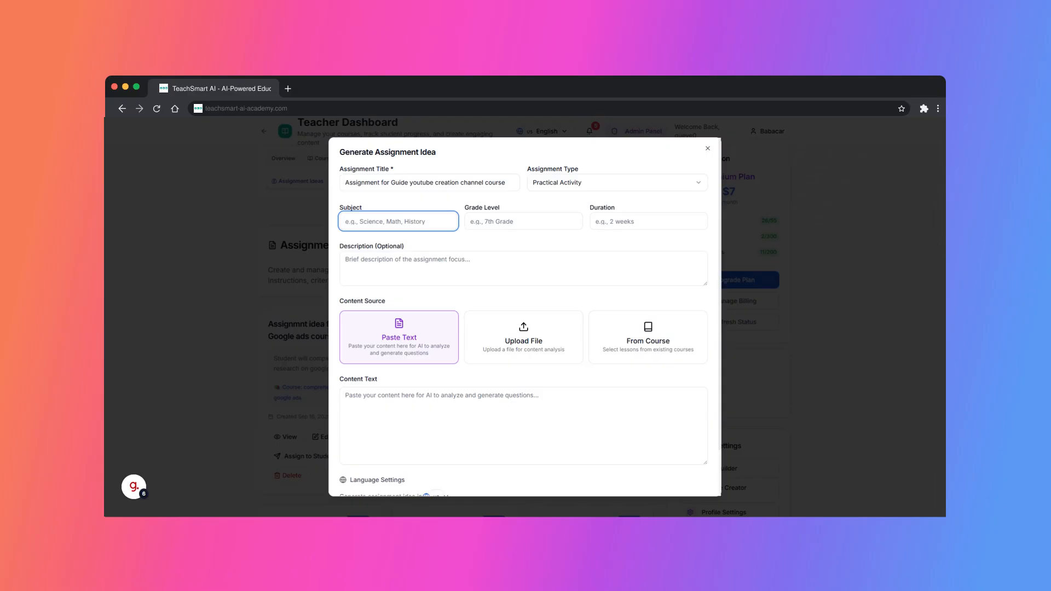
pyautogui.write('Digital marketing')
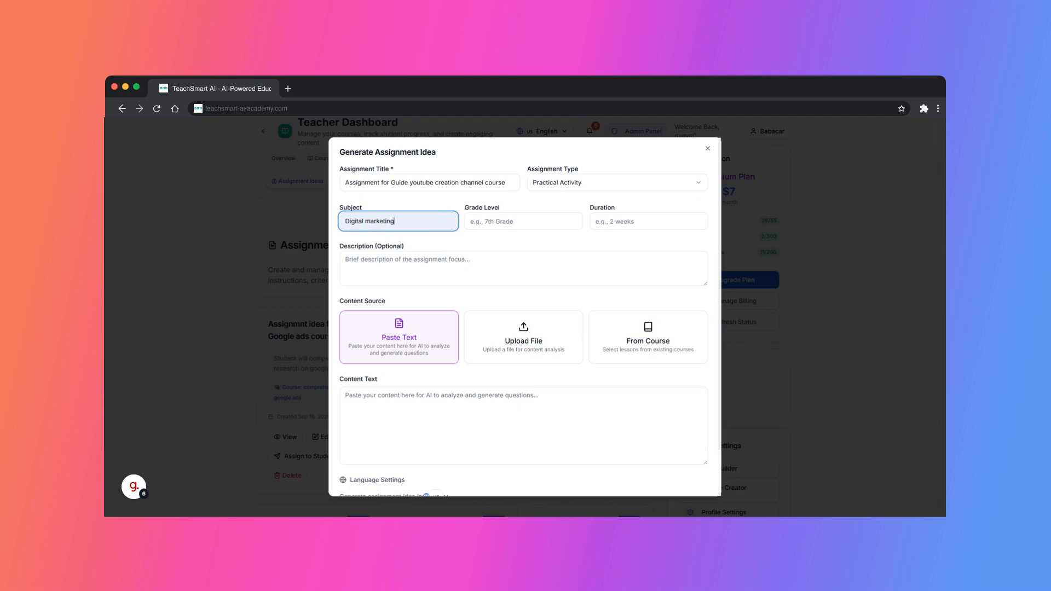
pyautogui.click(523, 221)
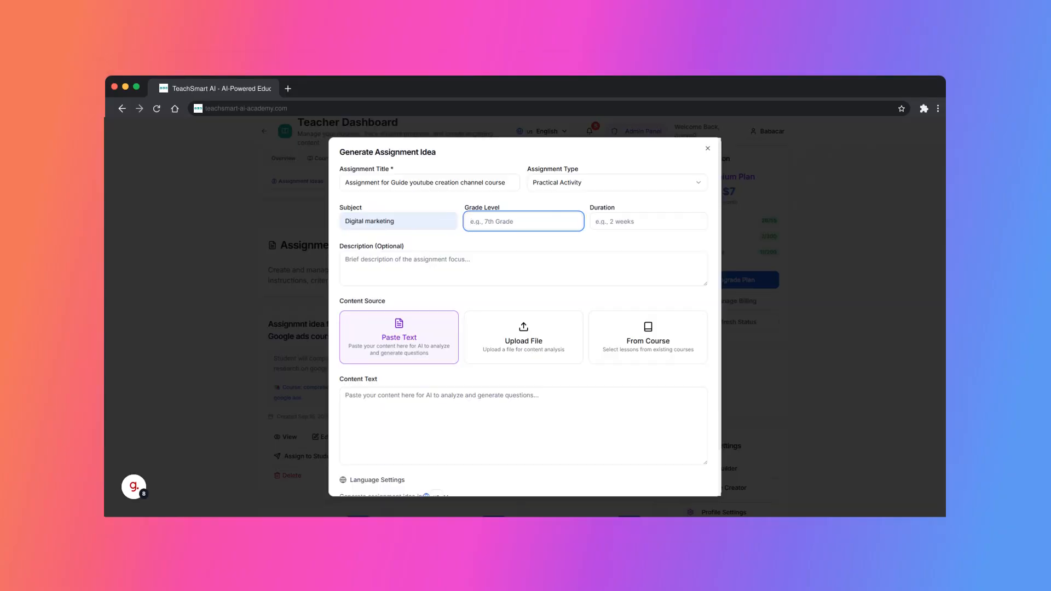
pyautogui.write('bachelor - year 4')
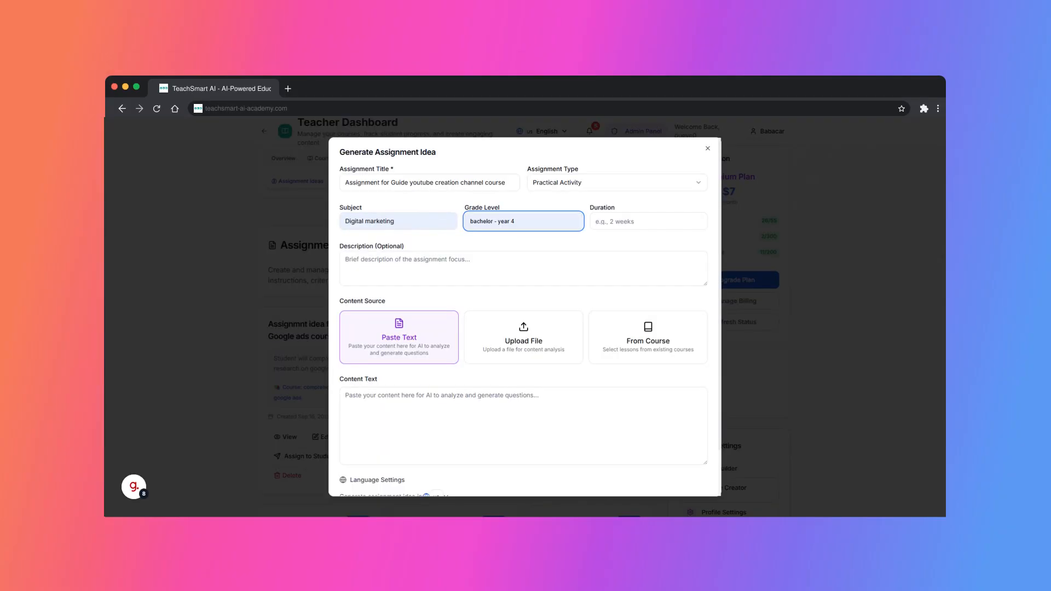
pyautogui.press('Return')
pyautogui.click(648, 221)
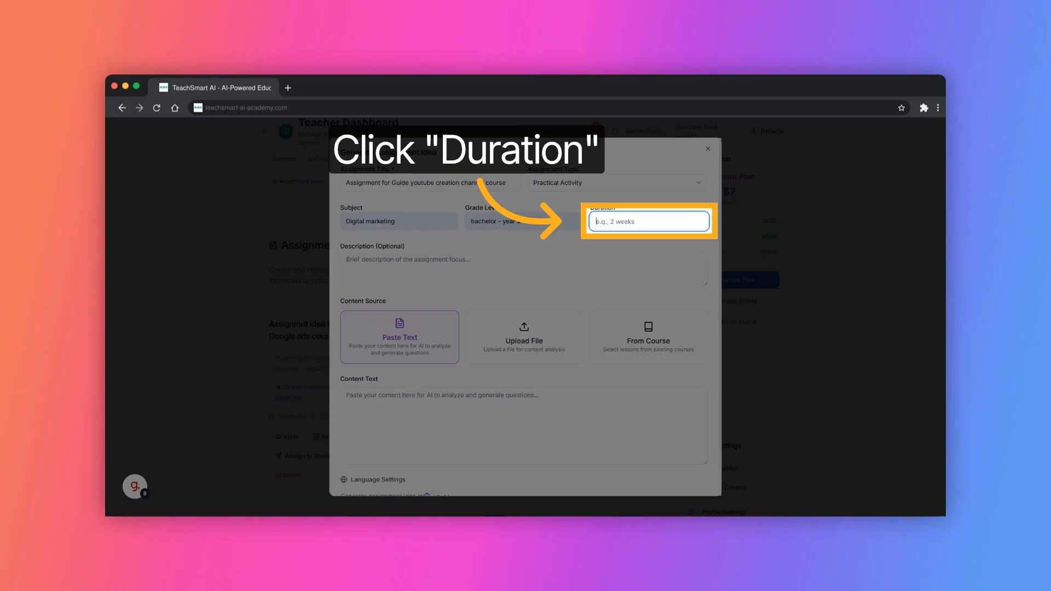
pyautogui.write('2 weeks')
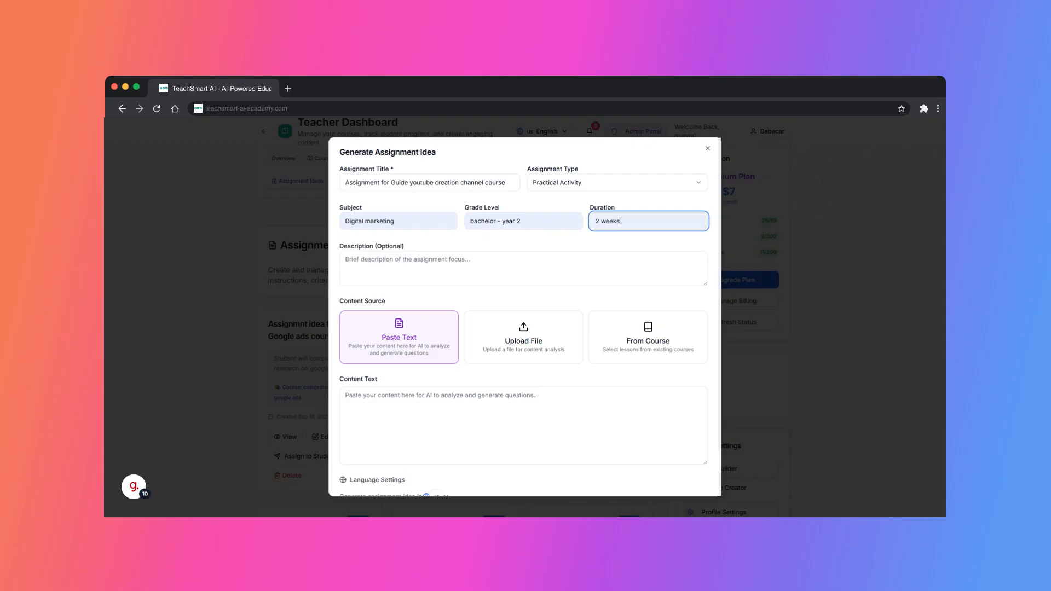
# Write the description, fixing 'students' and removing the stray 'a', and choose From Course as the source
pyautogui.click(693, 274)
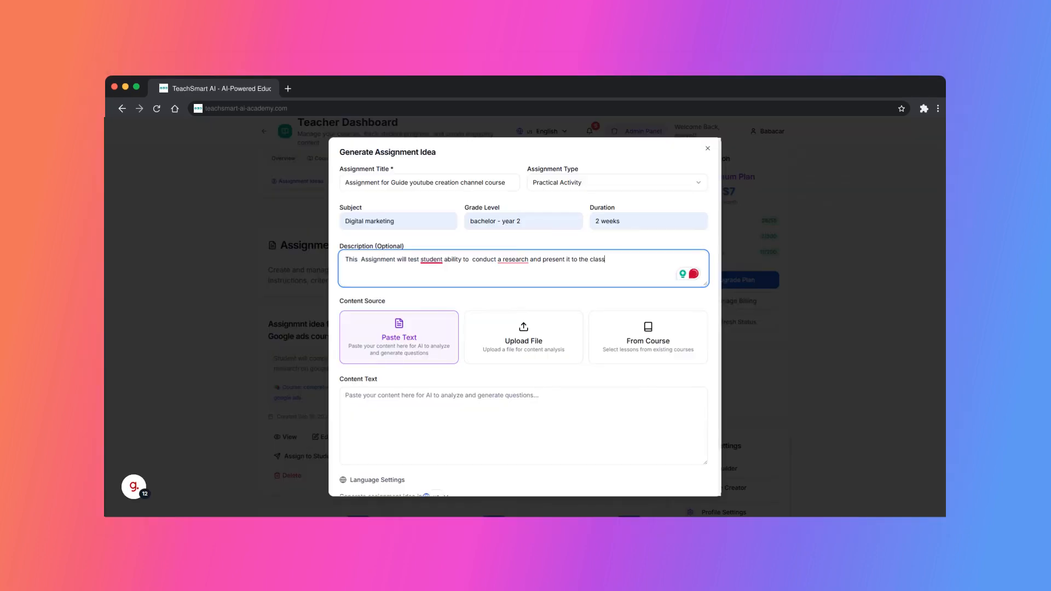
pyautogui.moveTo(432, 260)
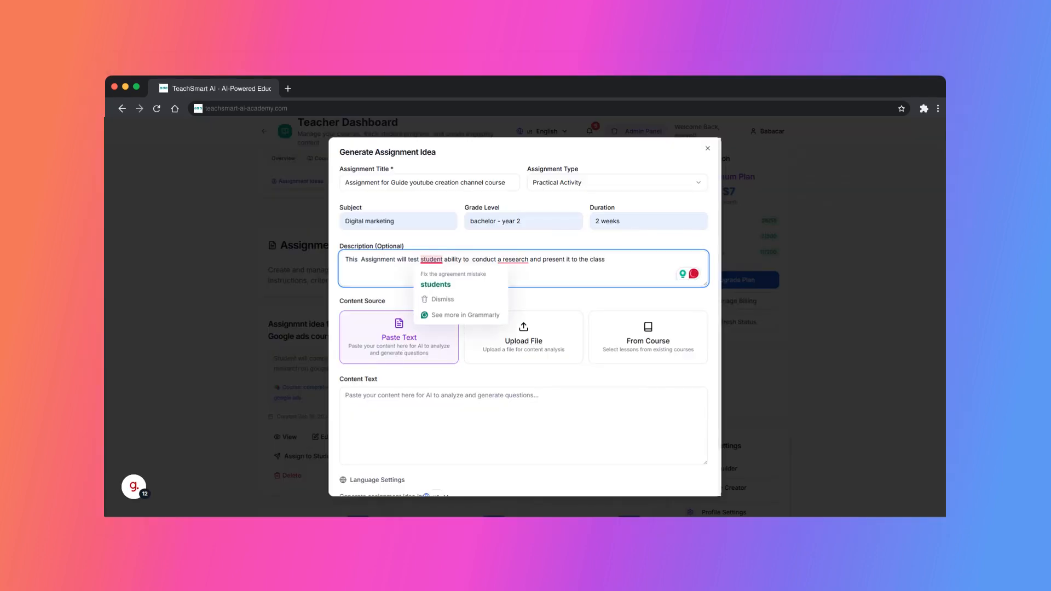
pyautogui.click(436, 284)
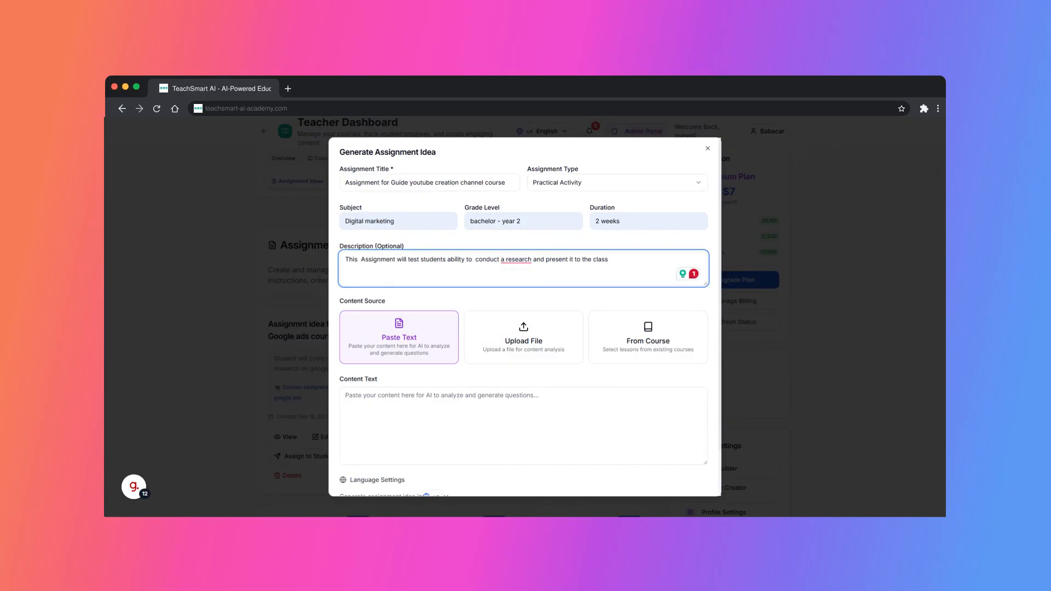
pyautogui.click(524, 272)
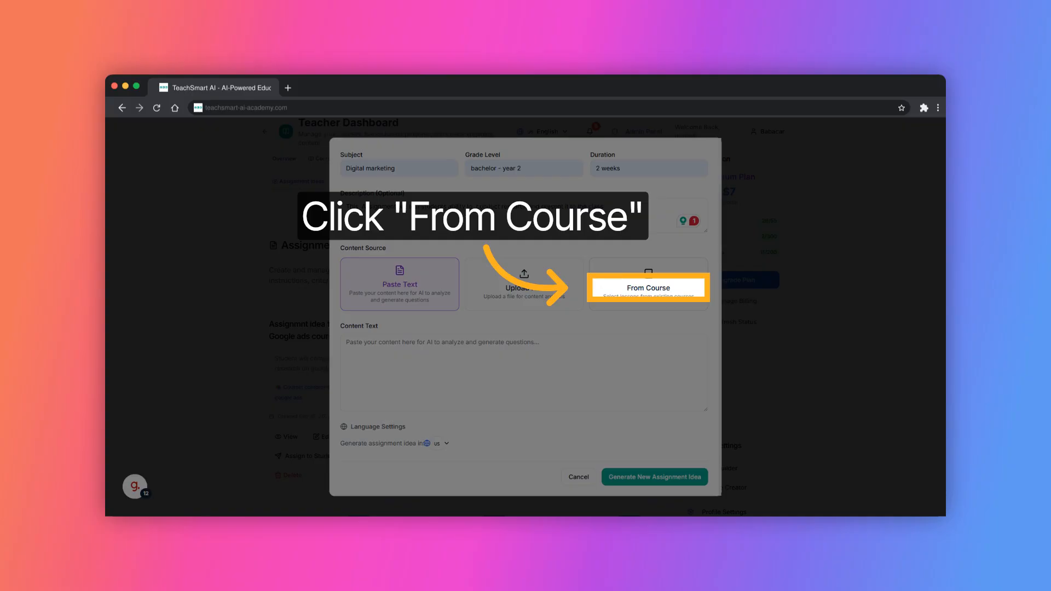
pyautogui.click(648, 286)
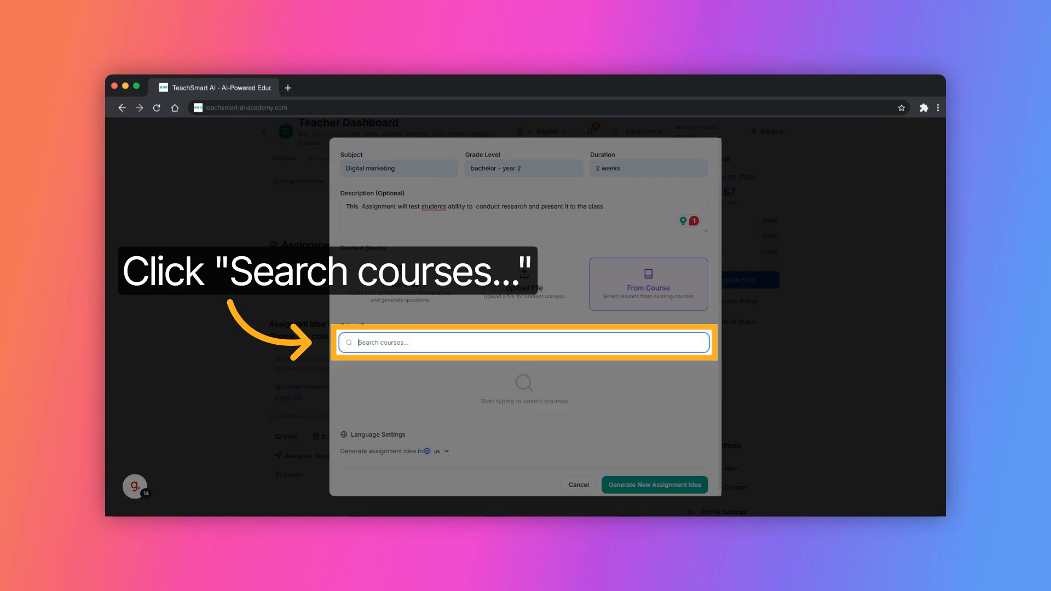
# Search 'you', select 'Comprehensive Guide to Setting up a Successful YouTube Channel', and set output language to English
pyautogui.write('you')
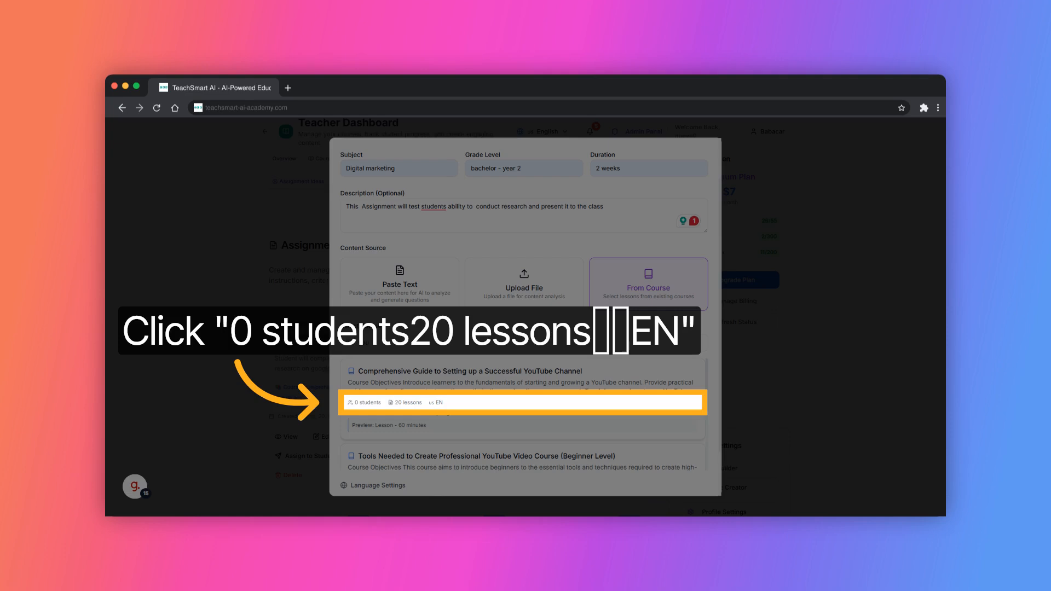
pyautogui.click(394, 402)
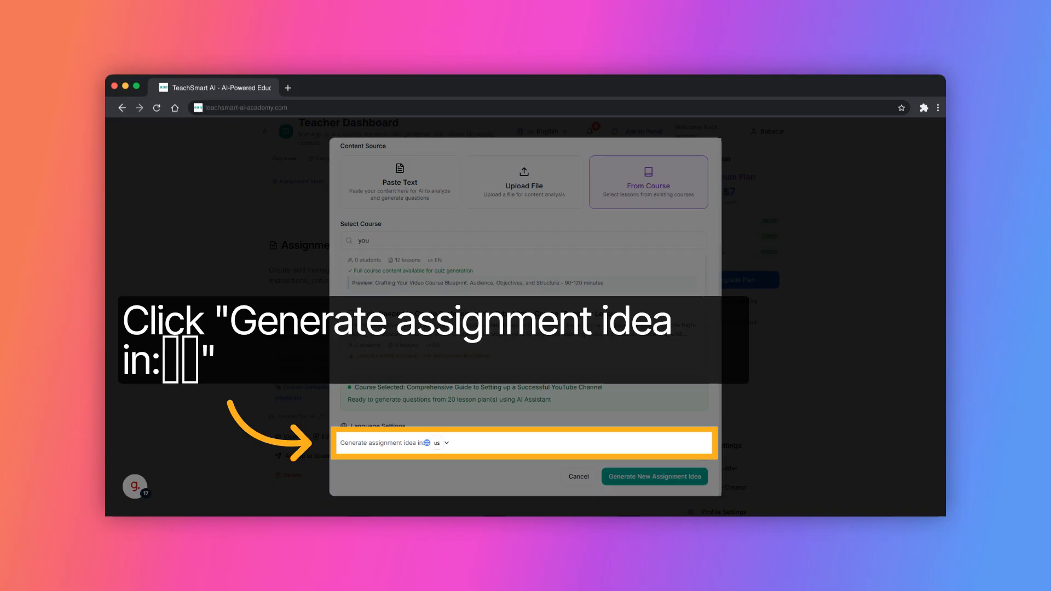
pyautogui.click(441, 442)
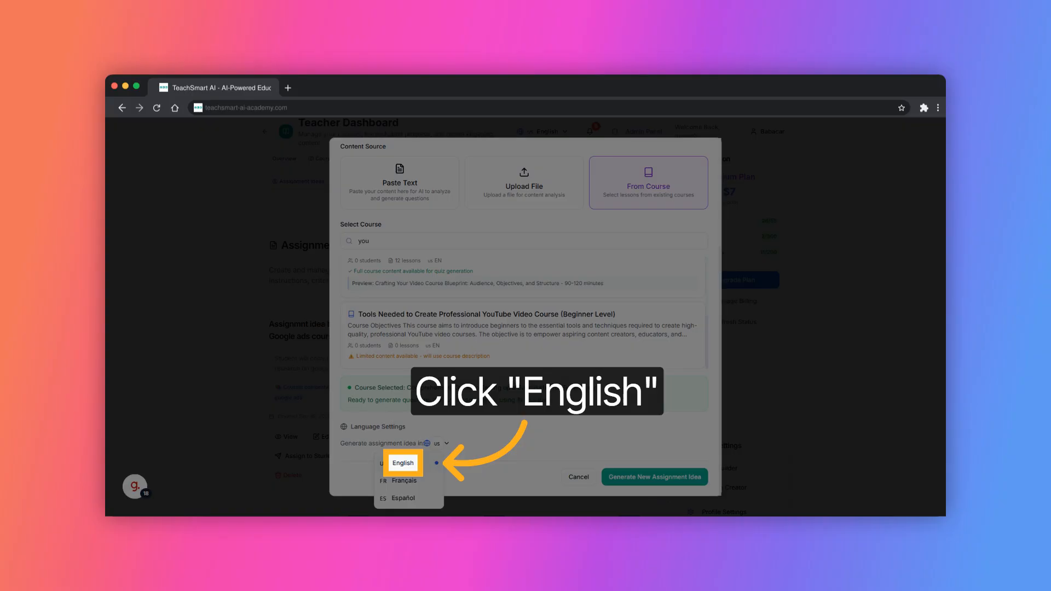
pyautogui.click(403, 463)
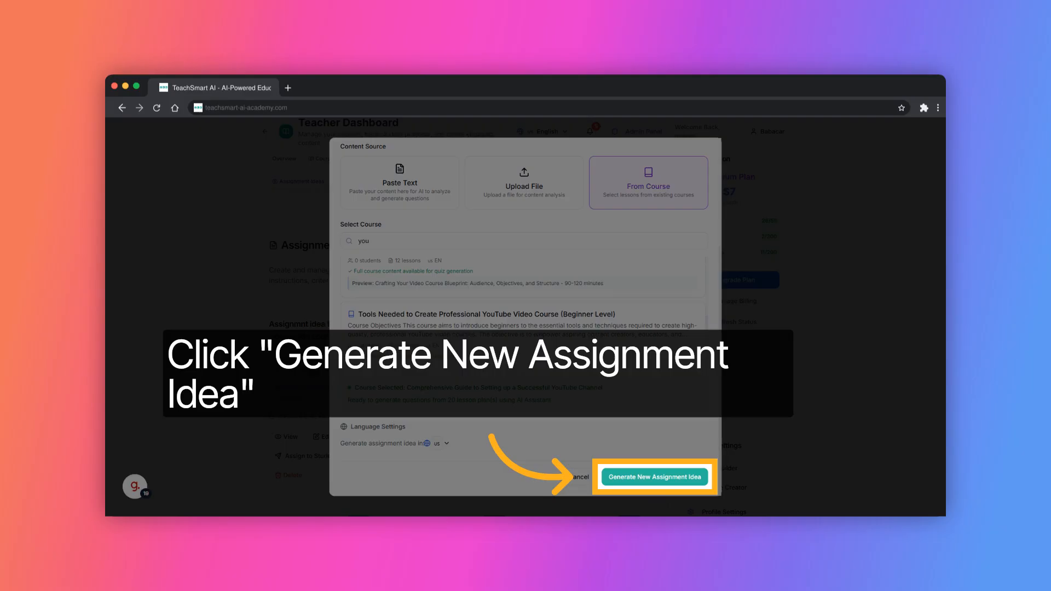
# Generate the assignment idea, open its details, and review its content and preview in the editor without saving
pyautogui.click(654, 476)
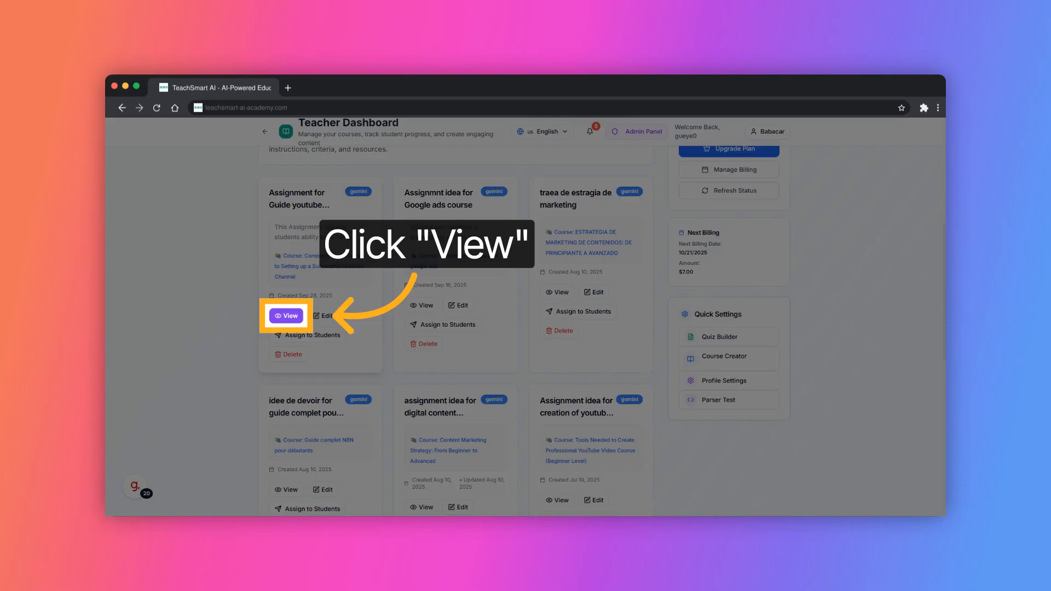
pyautogui.click(286, 315)
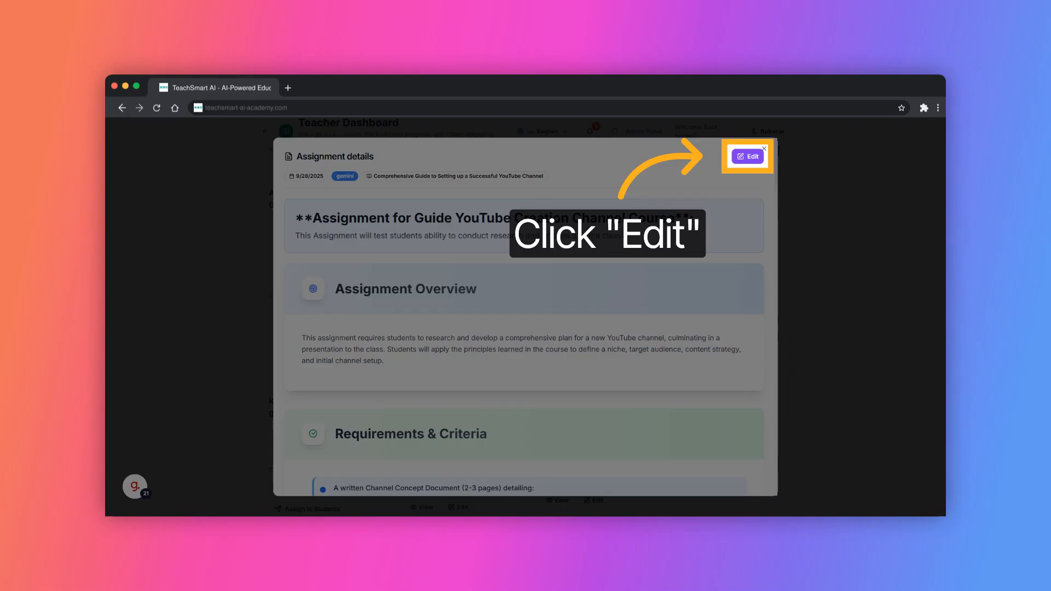
pyautogui.click(747, 156)
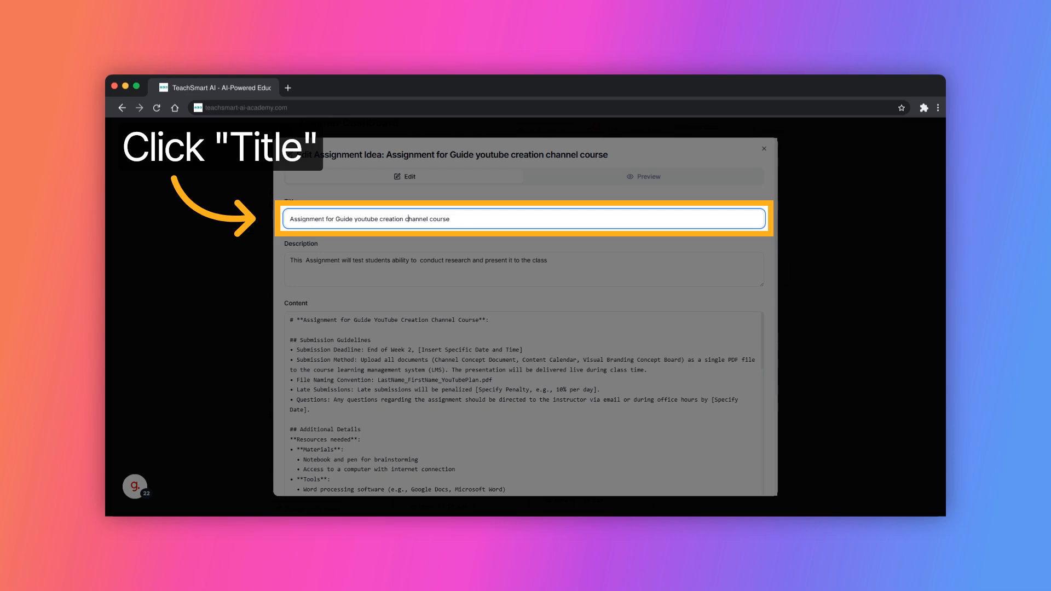
pyautogui.click(402, 380)
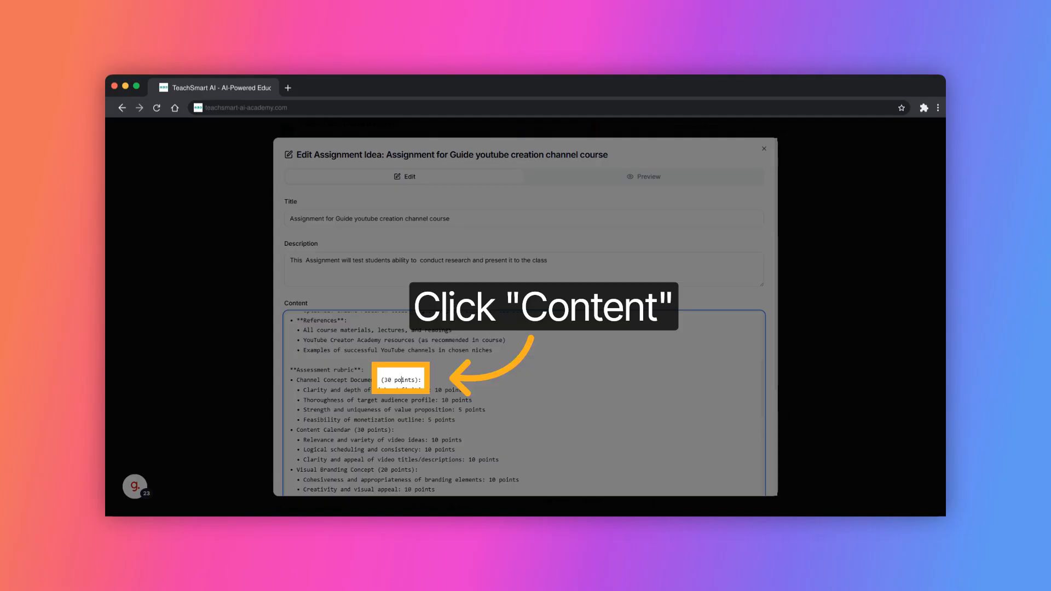
pyautogui.click(643, 177)
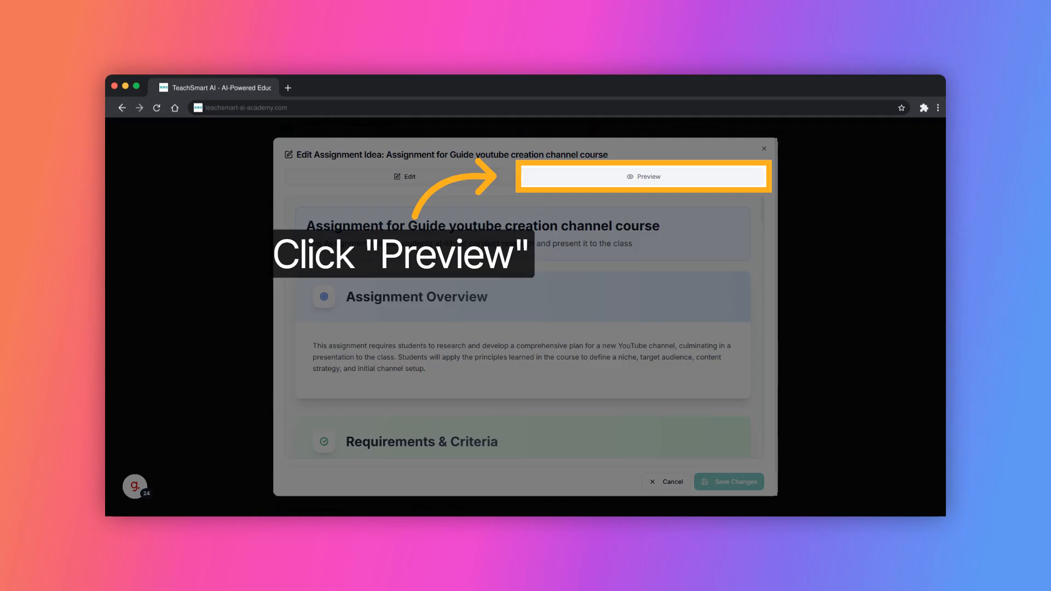
pyautogui.scroll(-10, 522, 328)
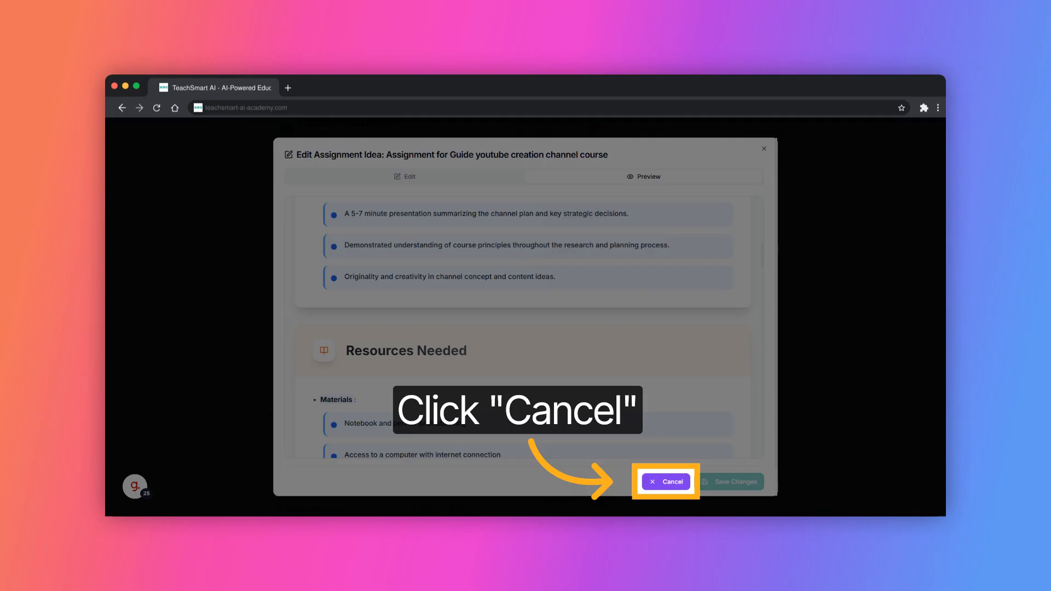
pyautogui.click(665, 481)
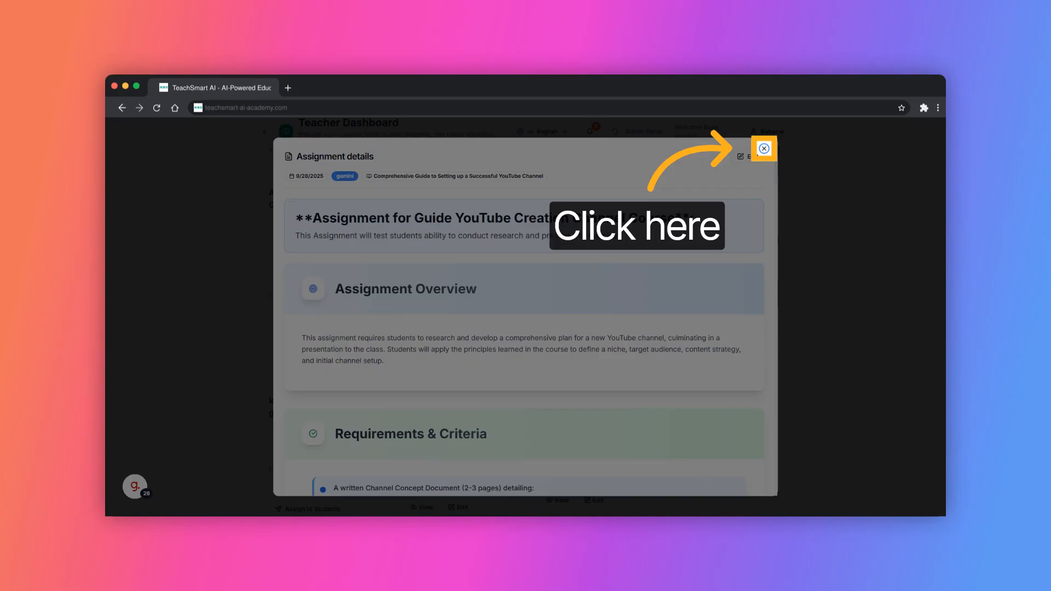
# Close the details, reopen the assignment editor to check its content, then close it unchanged
pyautogui.click(764, 148)
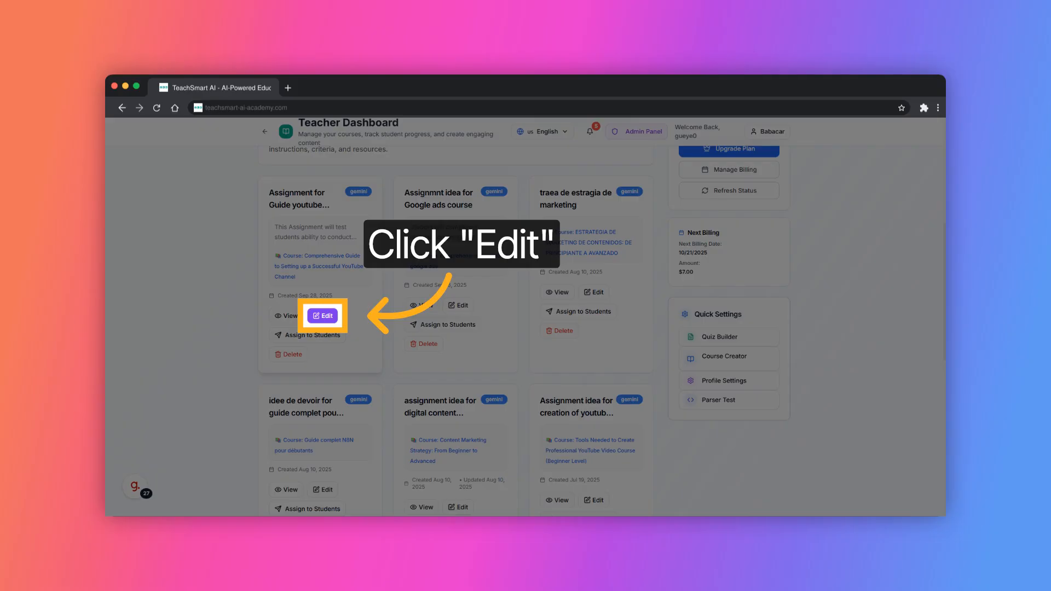
pyautogui.click(322, 315)
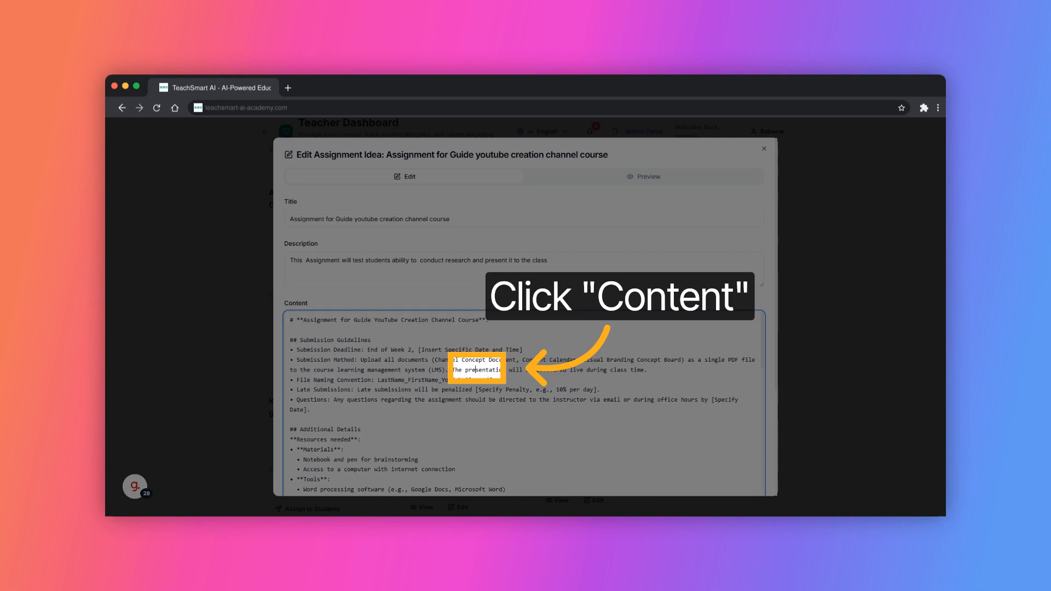
pyautogui.click(475, 369)
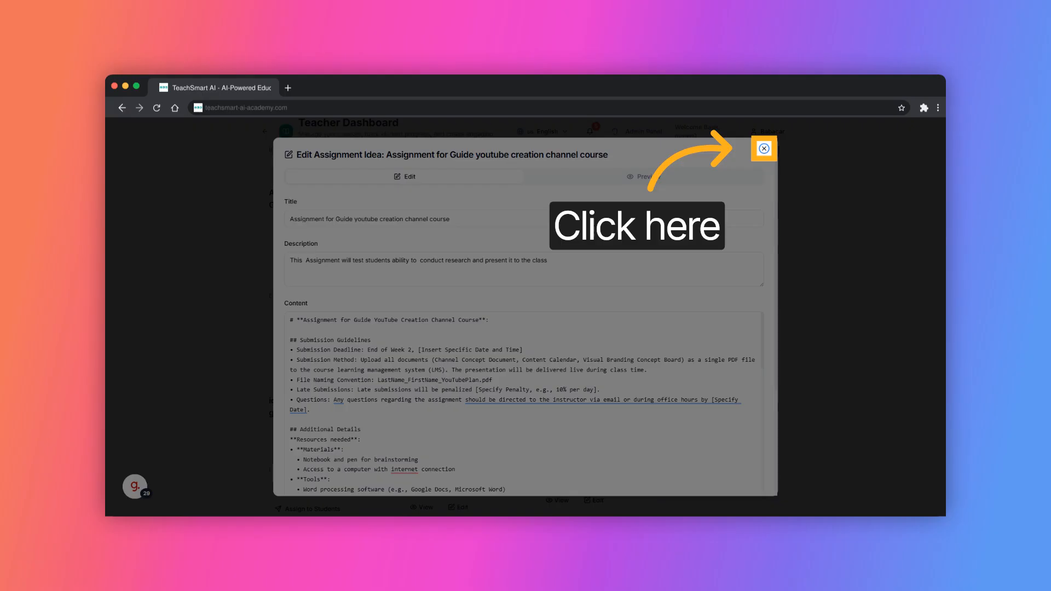
pyautogui.click(764, 148)
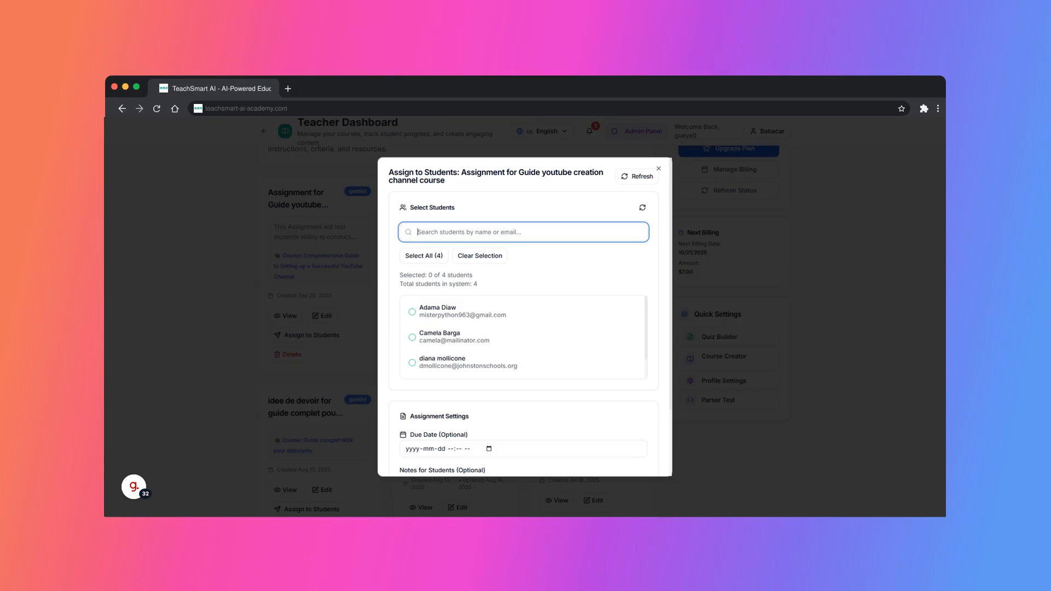
# Search for the student by name and enter the November 30, 2025 due date
pyautogui.write('yam')
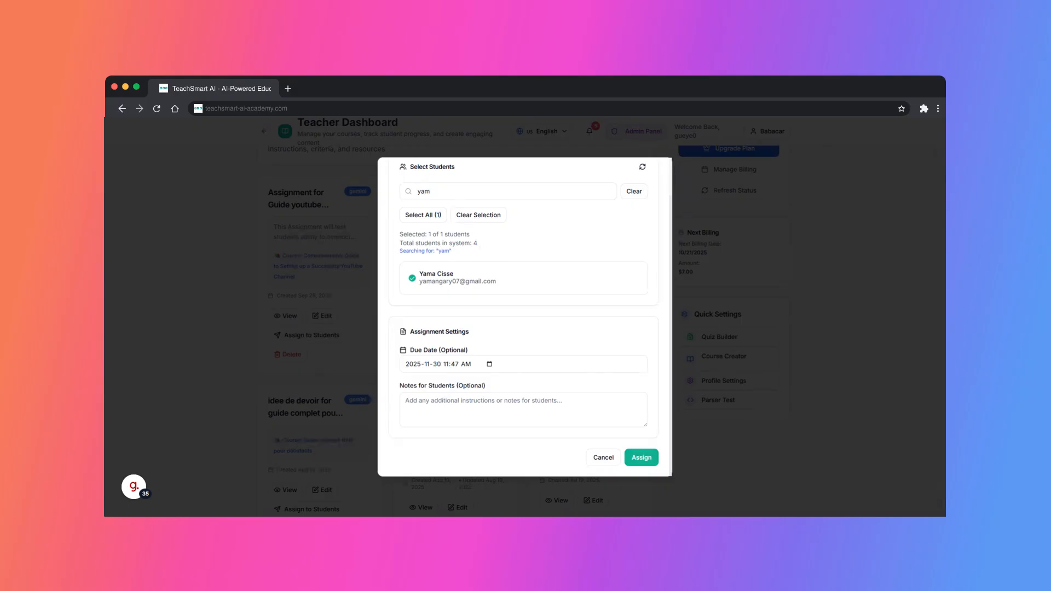
pyautogui.write('3')
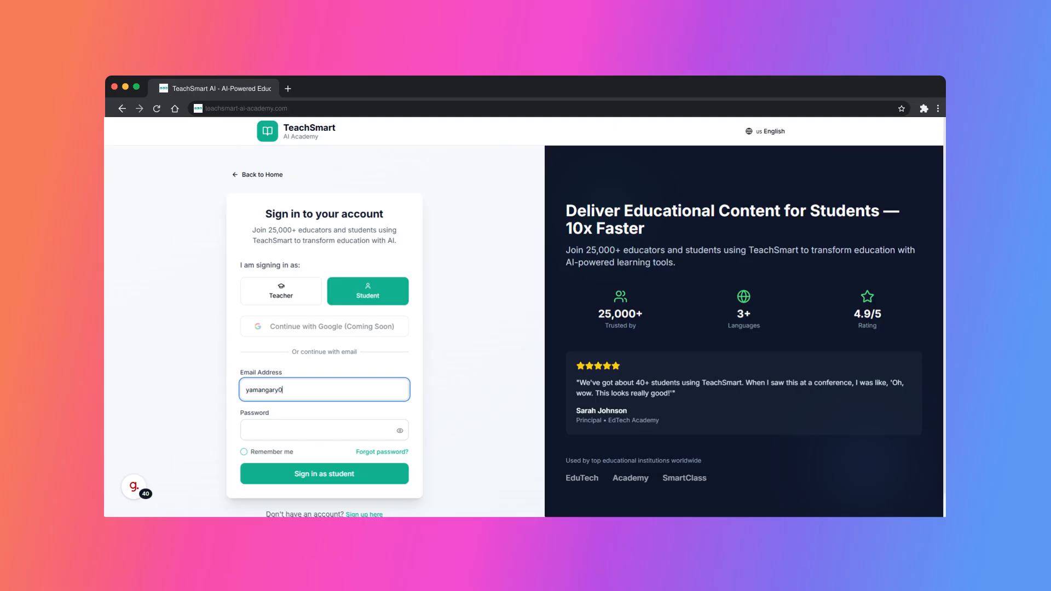
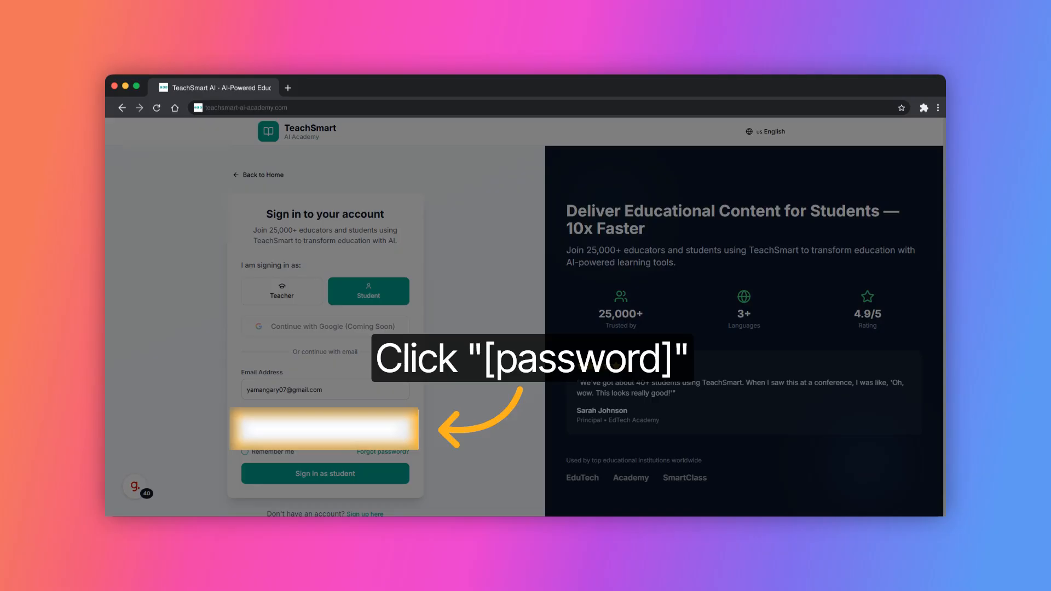